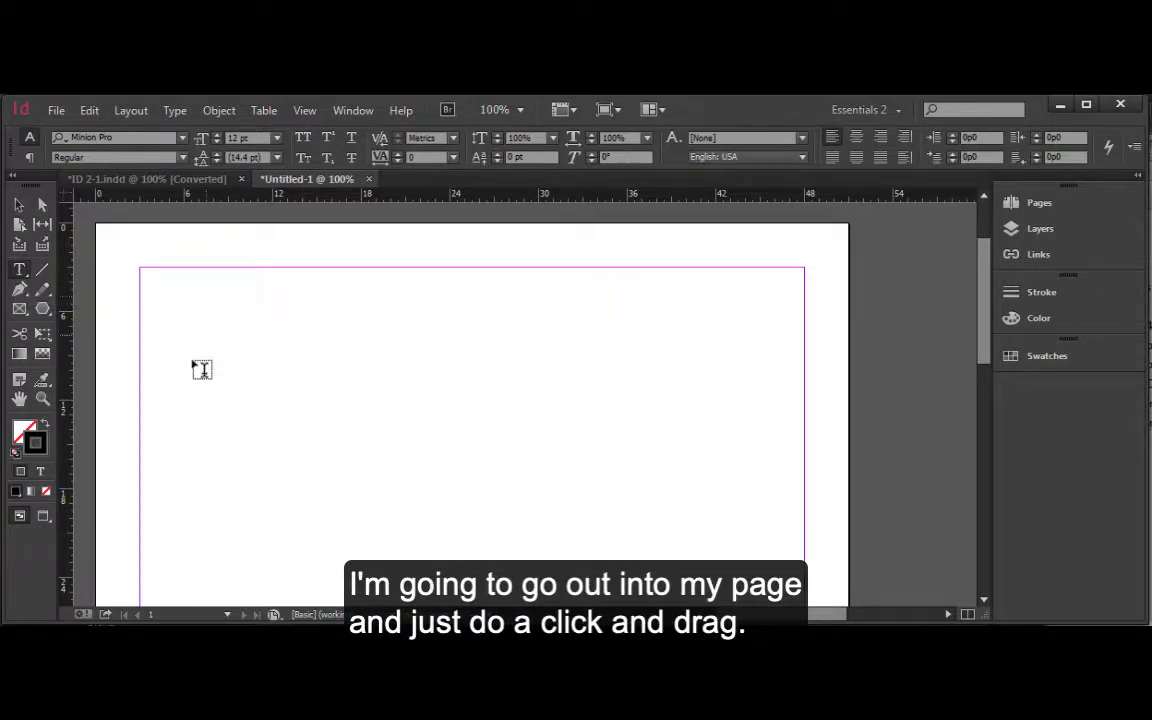
# Draw a text frame near the top of the page and type "Ready to type text" in it.
pyautogui.moveTo(188, 271); pyautogui.dragTo(668, 474)
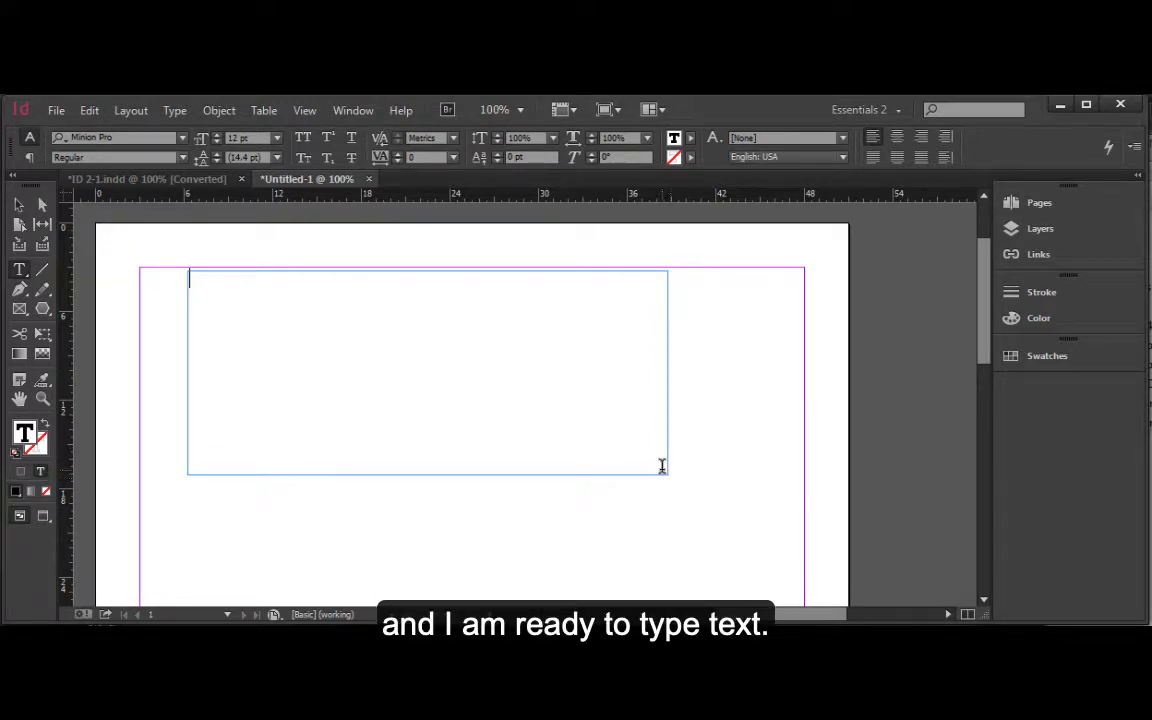
pyautogui.write('Ready to type text')
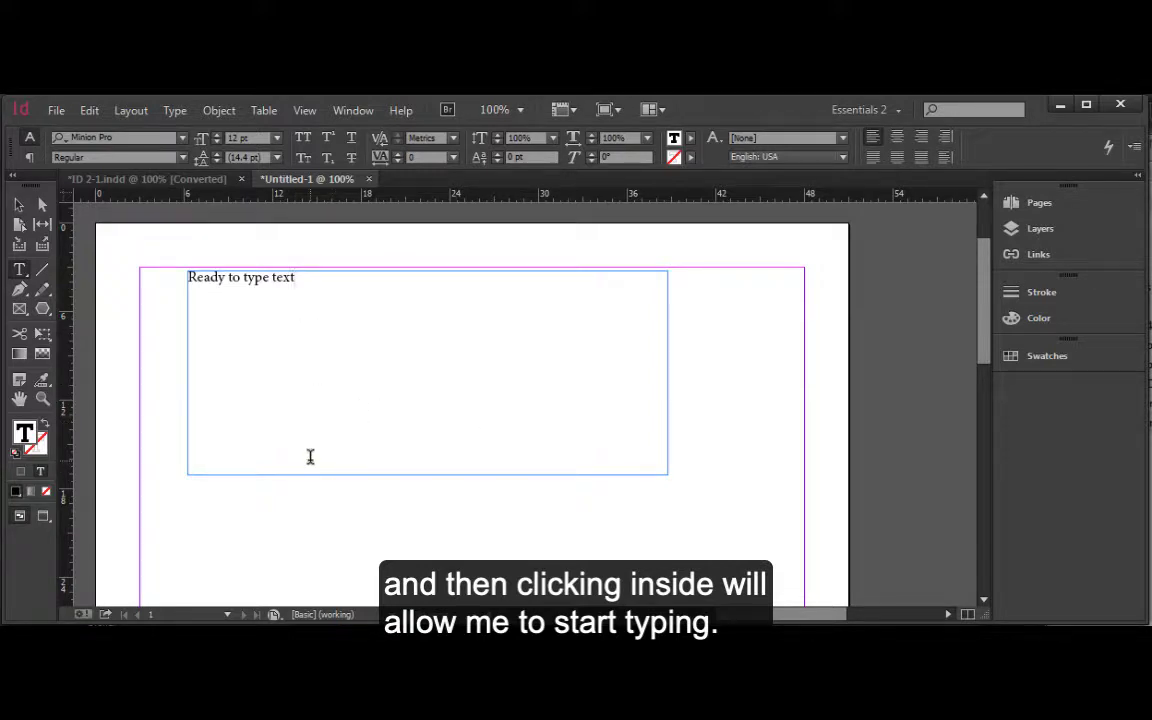
# Select the text frame and delete it.
pyautogui.click(19, 204)
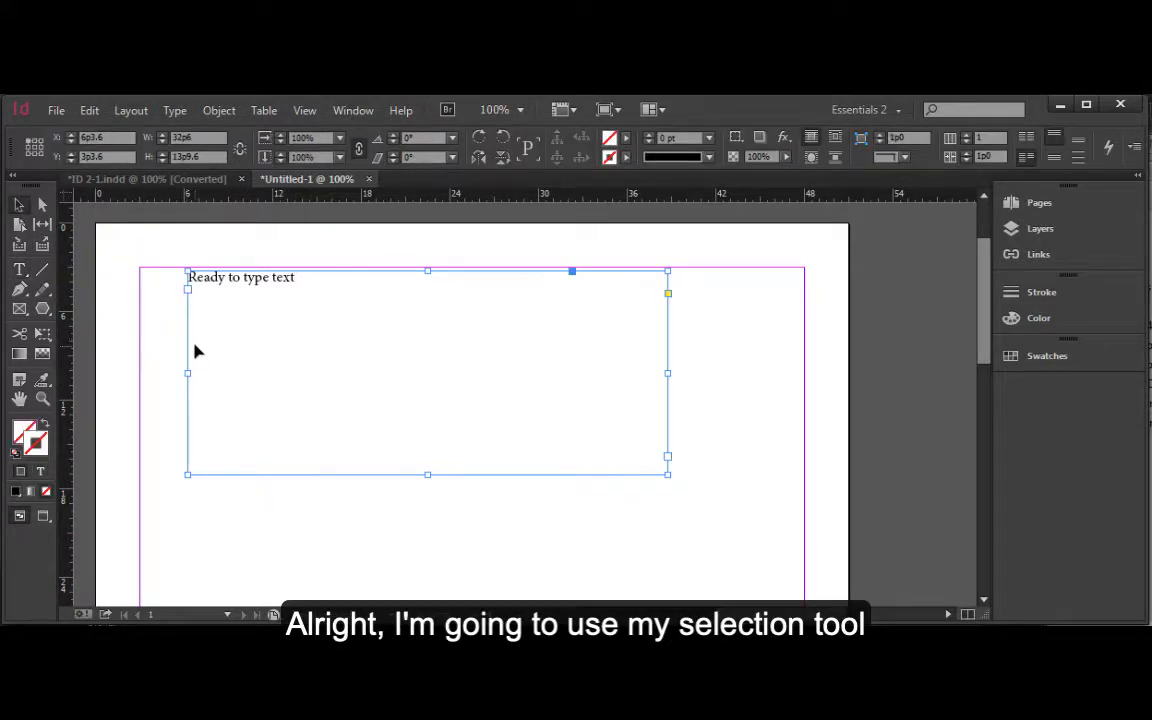
pyautogui.press('Delete')
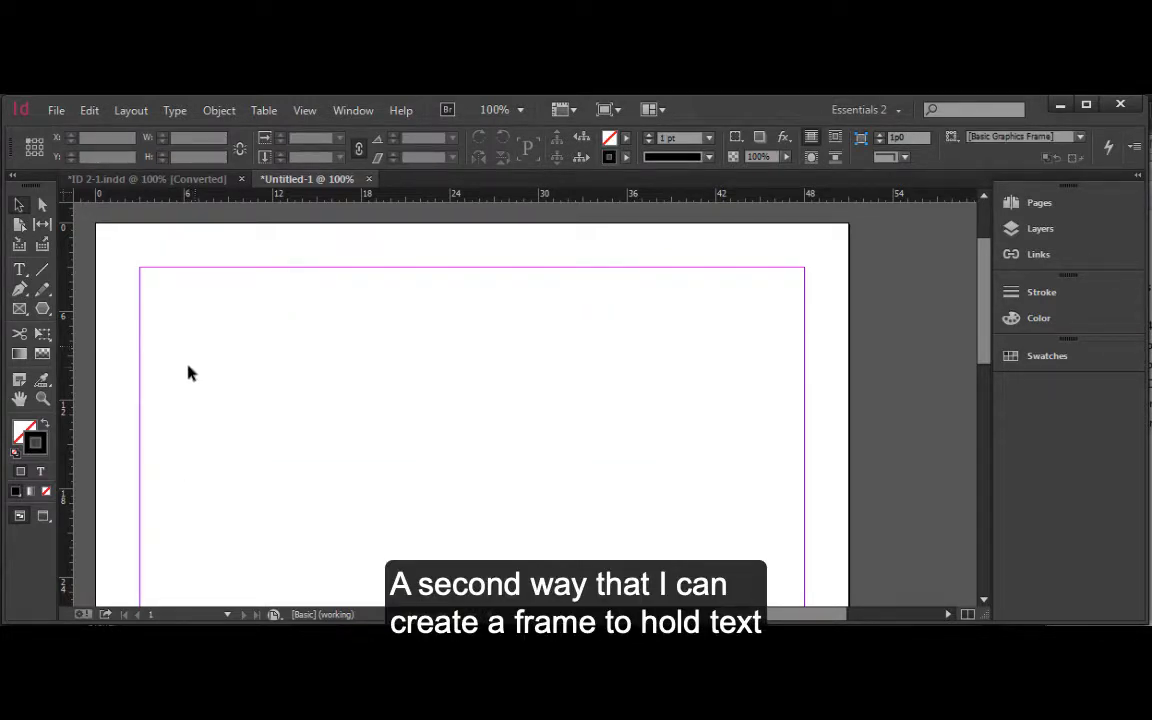
# Draw a rectangle about 33p4 wide and 11p2 high near the top of the page with the Rectangle tool.
pyautogui.click(44, 310)
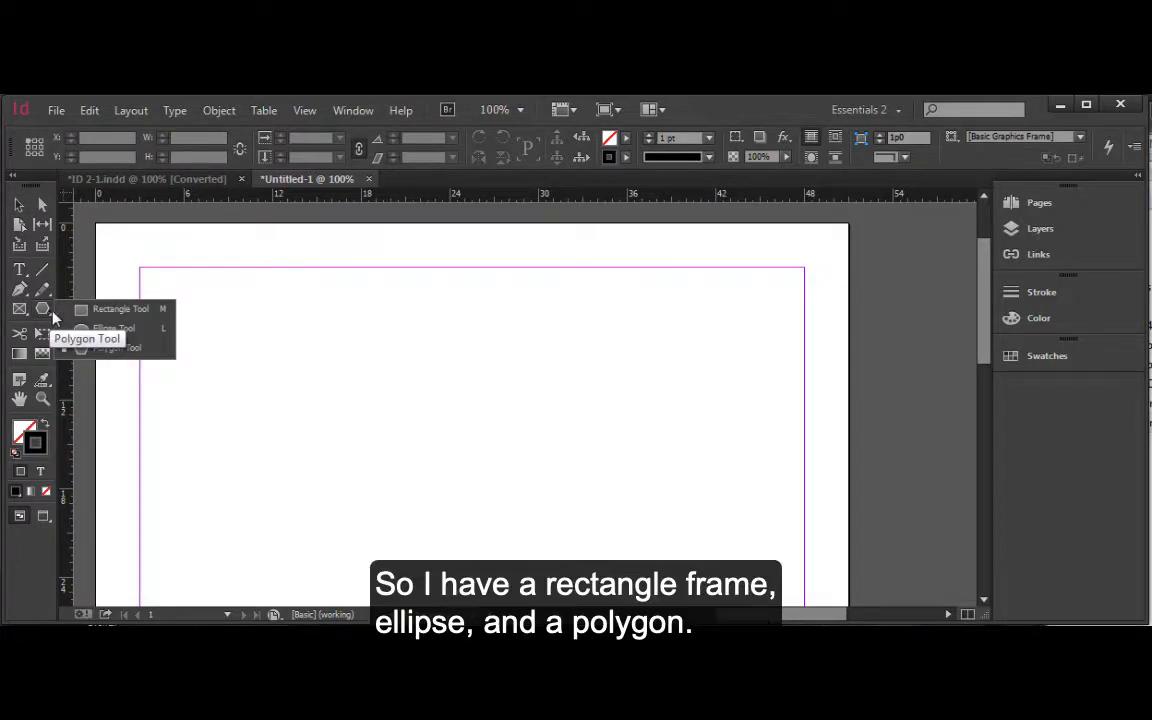
pyautogui.click(135, 310)
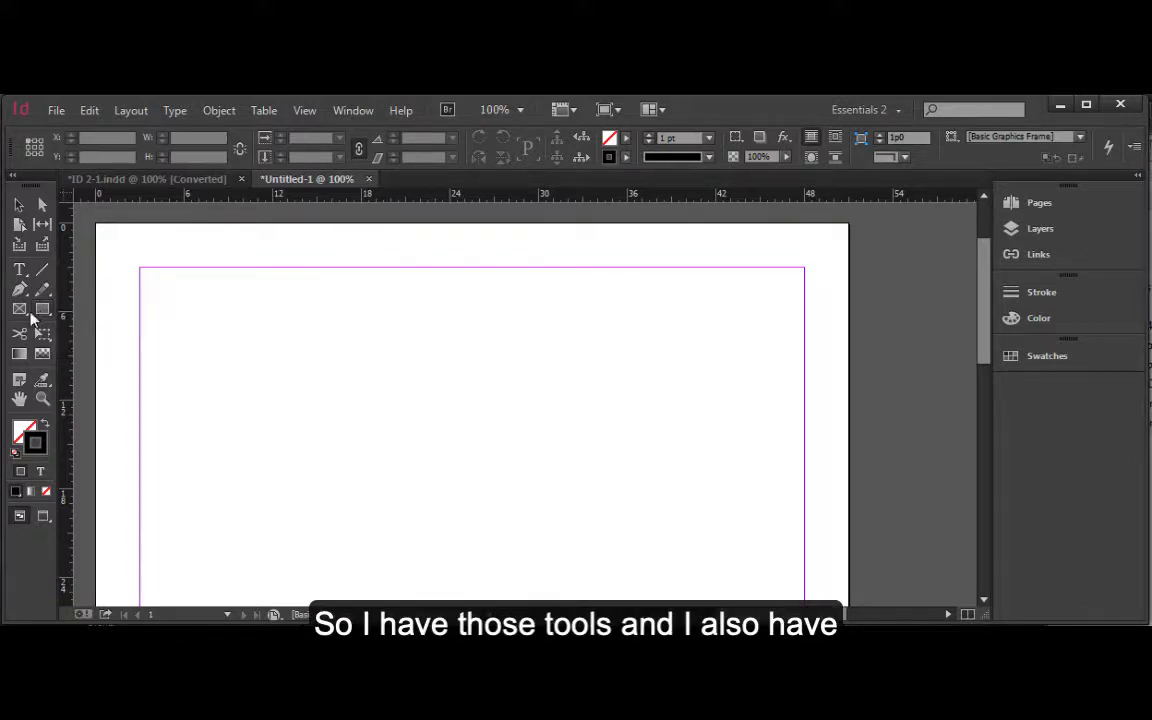
pyautogui.click(22, 309)
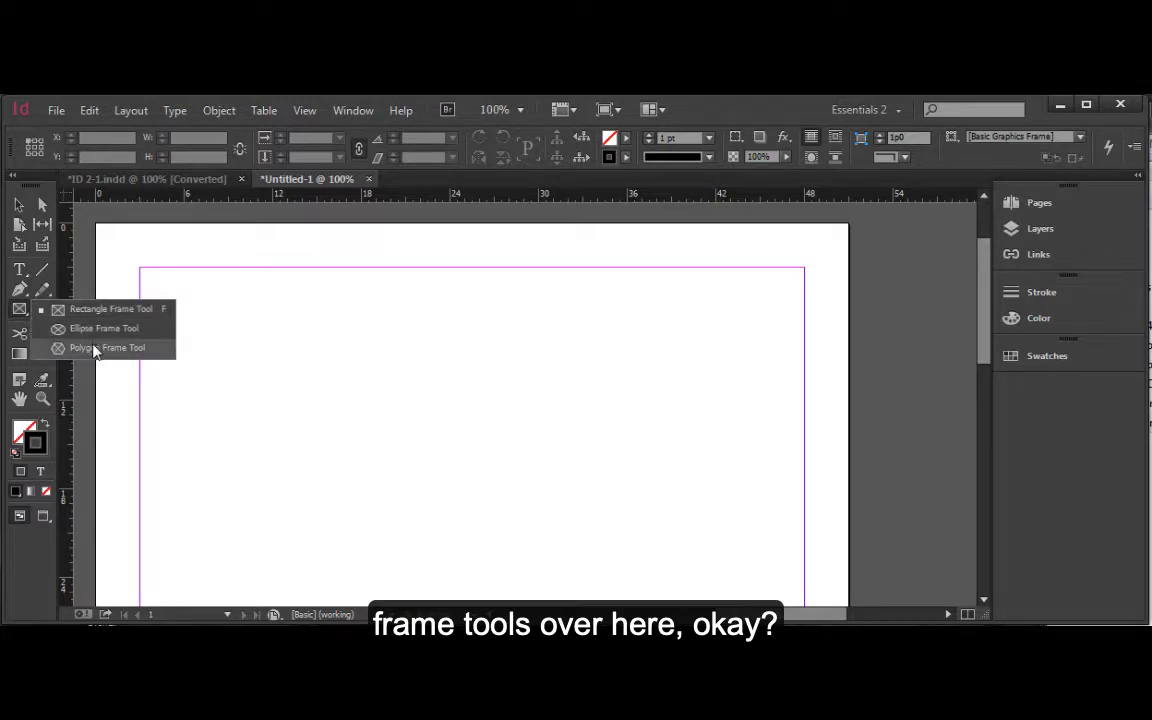
pyautogui.click(100, 310)
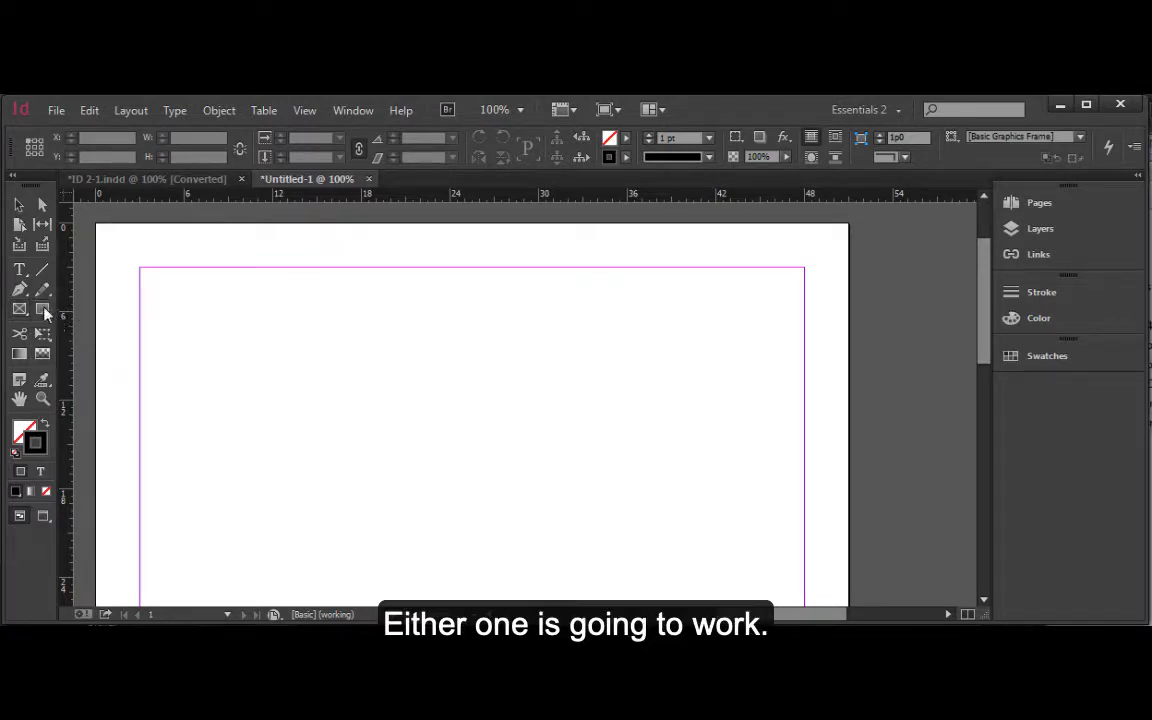
pyautogui.click(43, 309)
pyautogui.moveTo(159, 285); pyautogui.dragTo(650, 451)
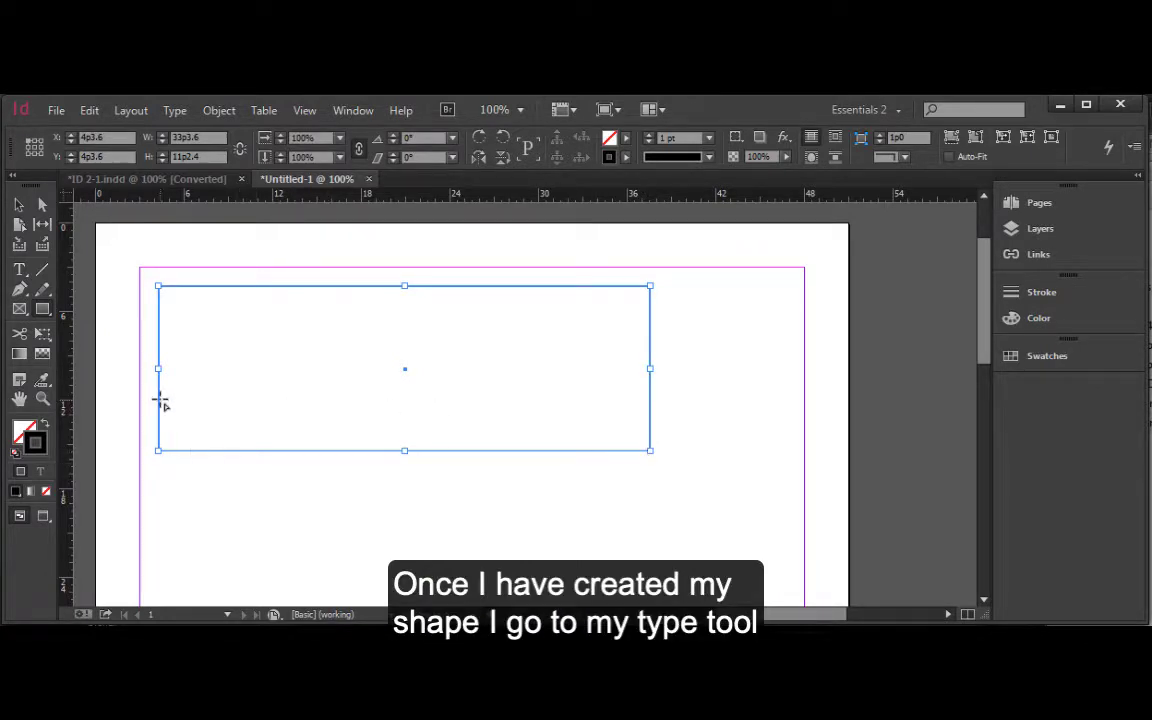
# Convert the rectangle into a text frame by placing the Type tool cursor inside it.
pyautogui.click(19, 269)
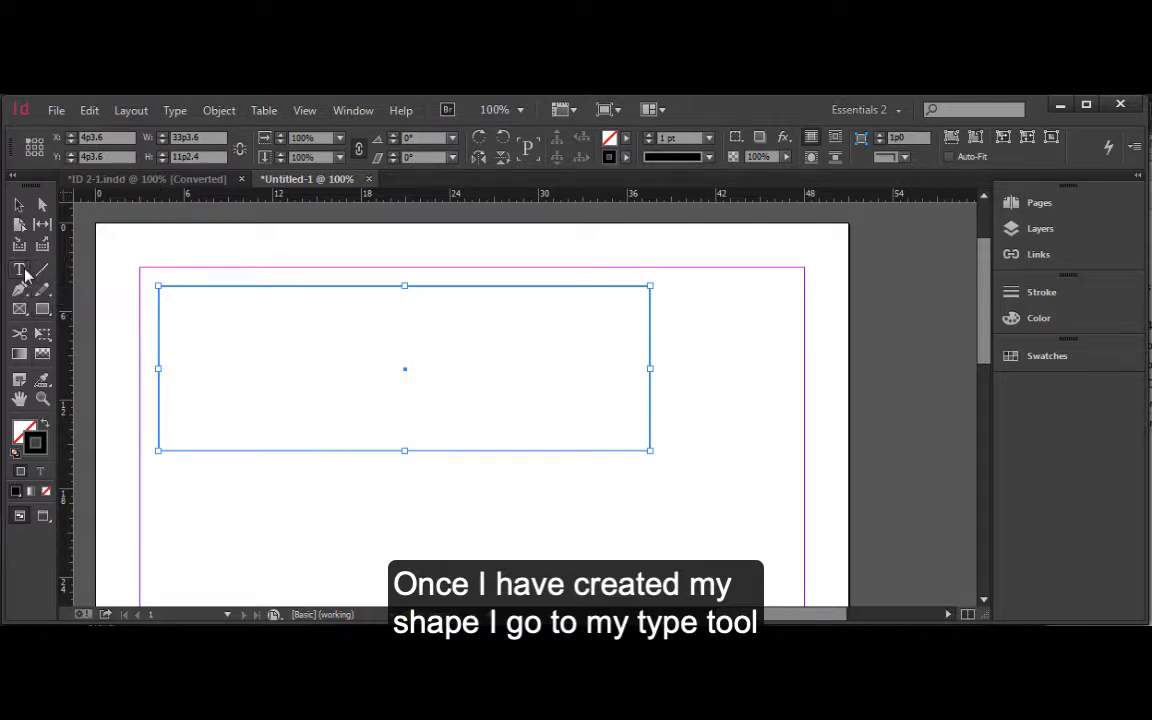
pyautogui.click(187, 292)
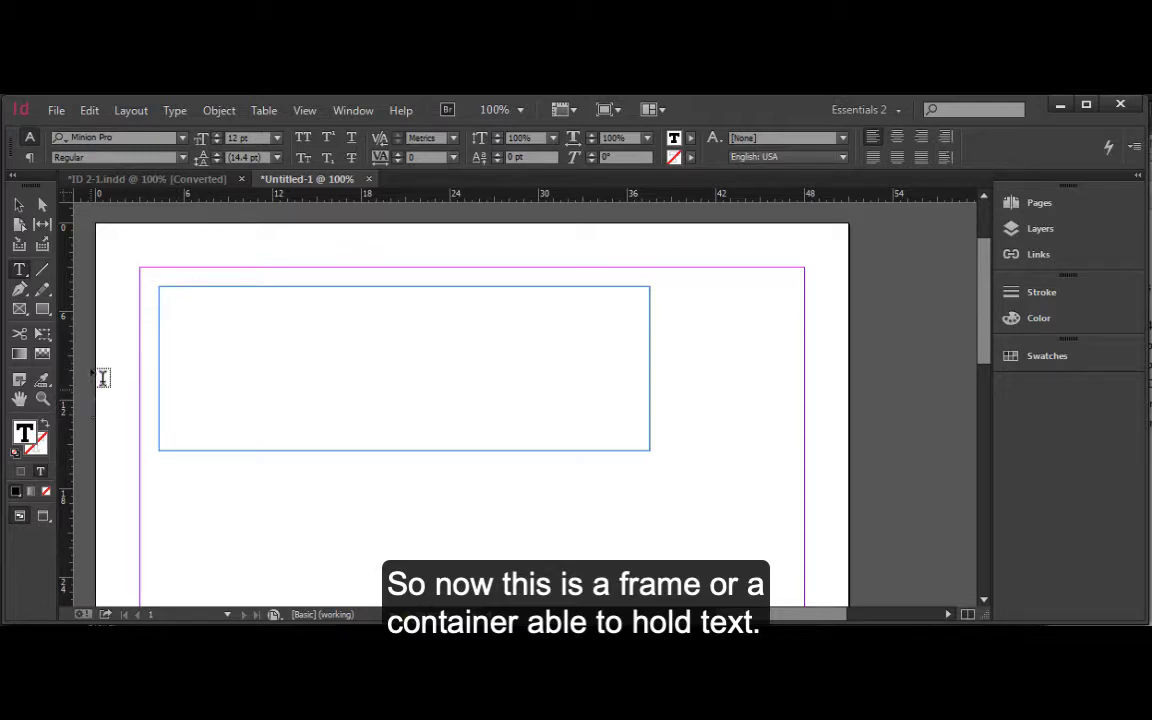
pyautogui.click(19, 204)
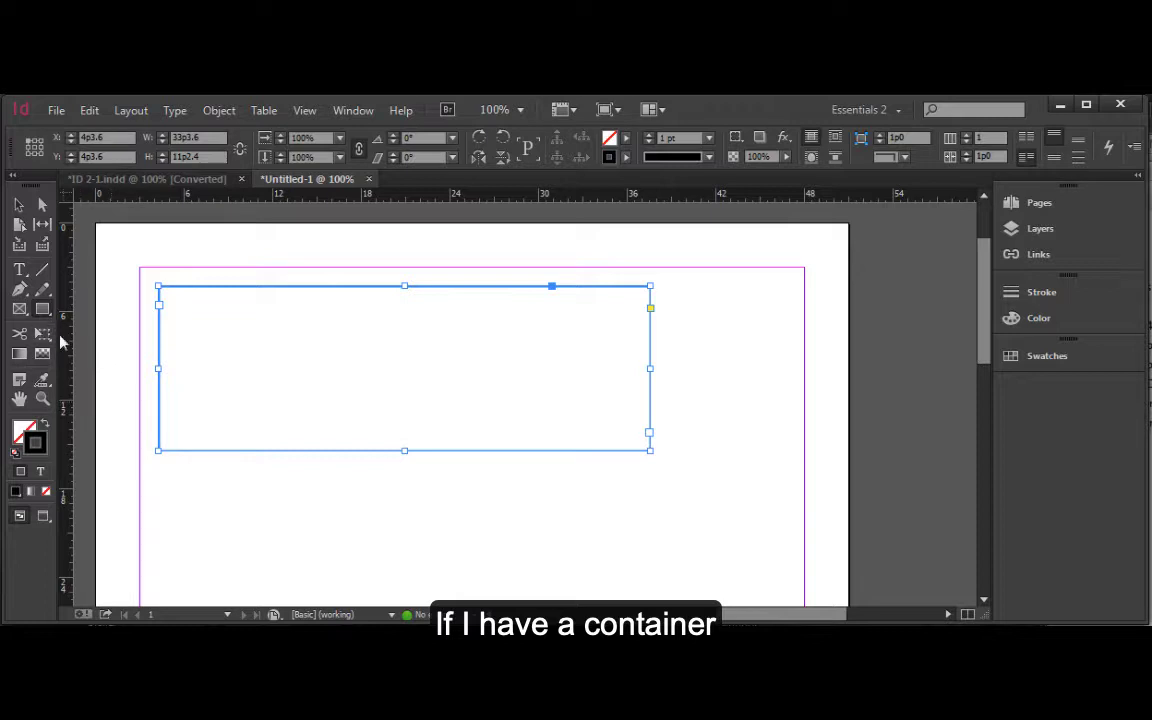
# Draw a hexagon about 11p8 wide and 9p11 high to the right of the rectangle with the Polygon tool.
pyautogui.moveTo(44, 313); pyautogui.dragTo(85, 334)
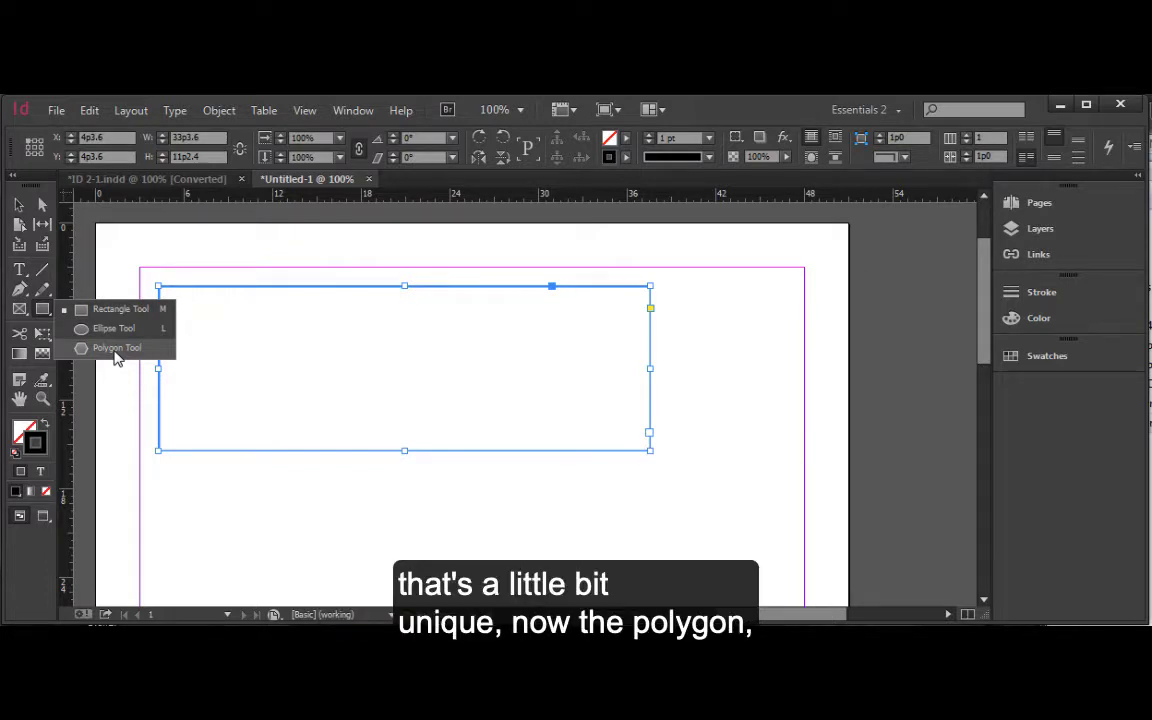
pyautogui.click(115, 350)
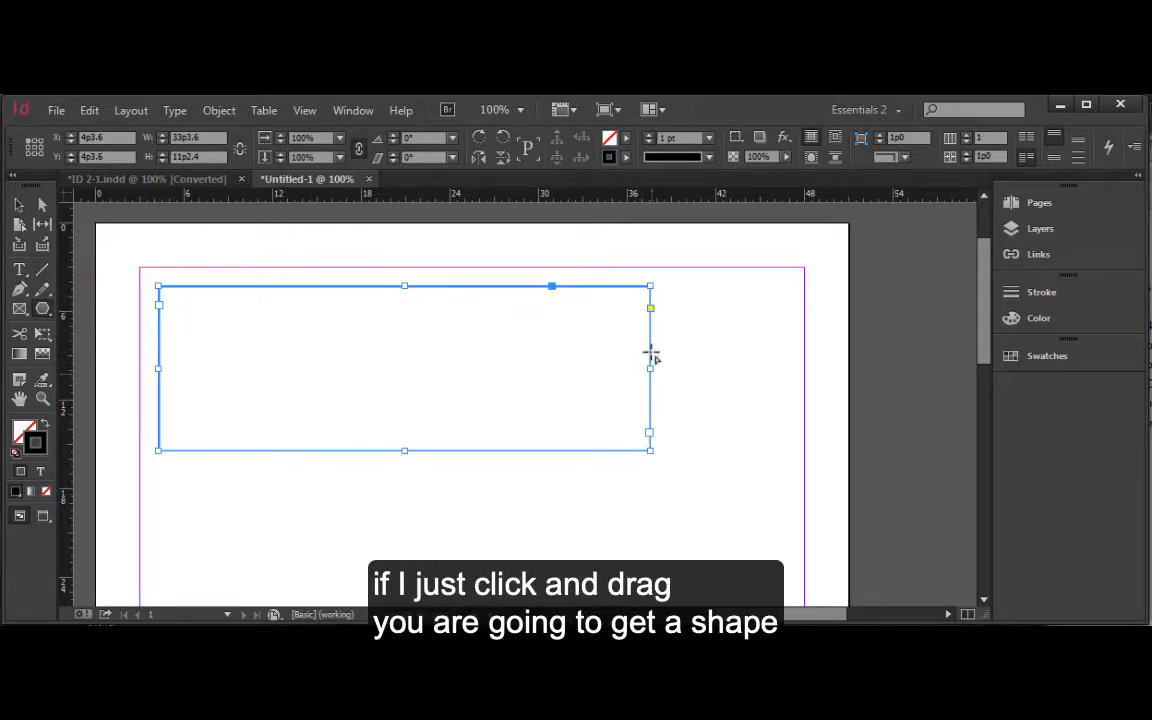
pyautogui.moveTo(669, 329); pyautogui.dragTo(830, 470)
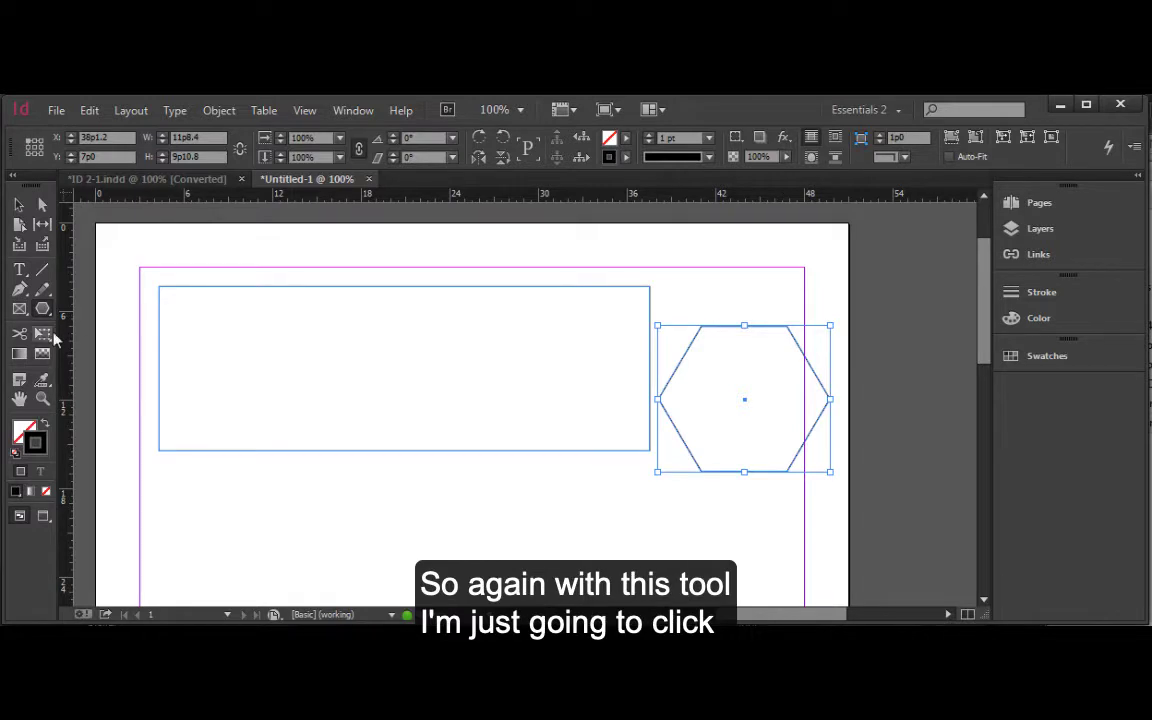
# Create a polygon below the rectangle with 5 sides and a 15% star inset.
pyautogui.click(360, 409)
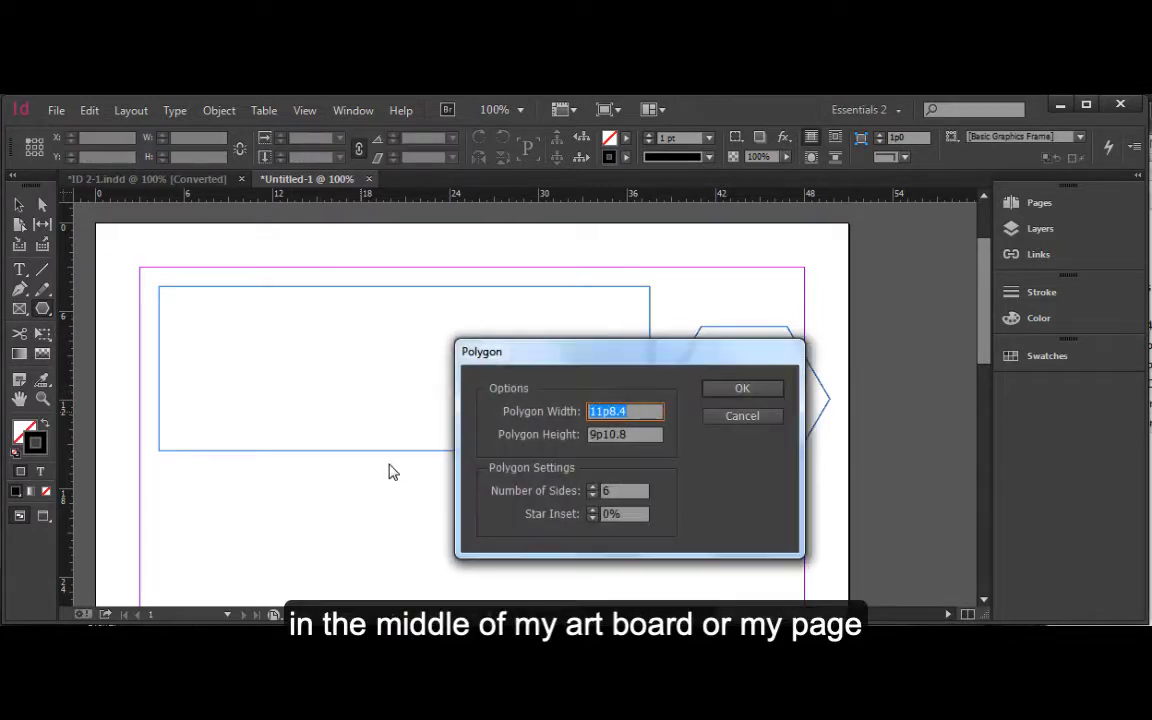
pyautogui.moveTo(548, 365); pyautogui.dragTo(262, 288)
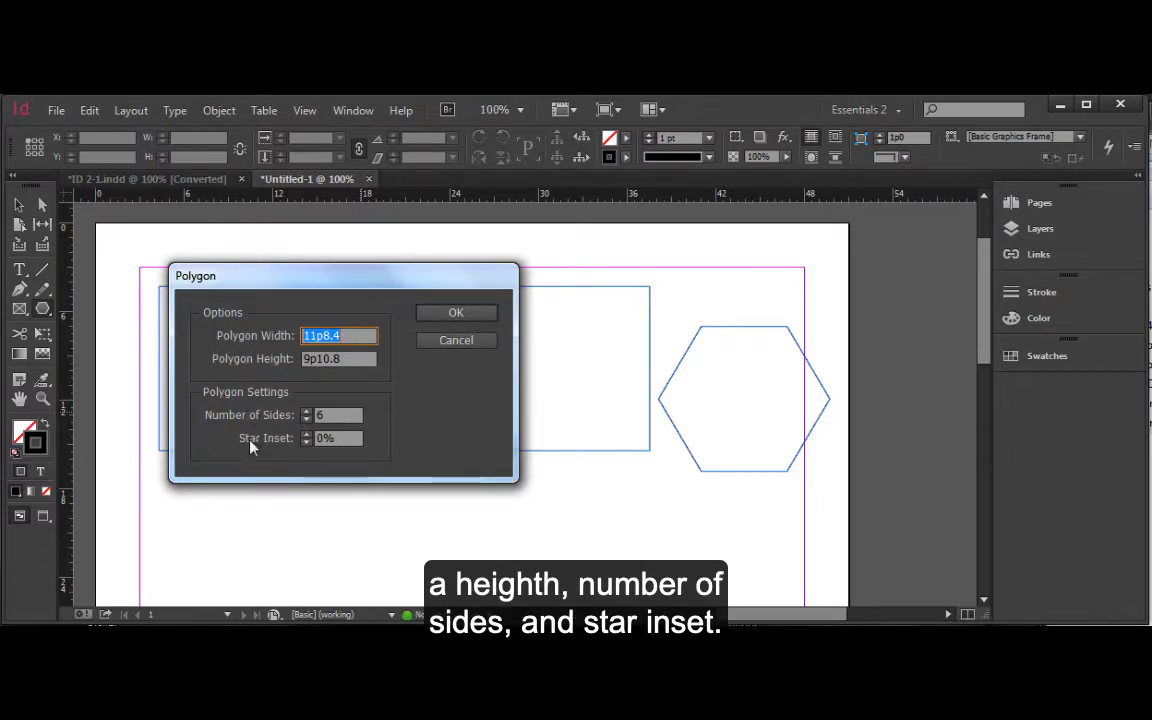
pyautogui.click(307, 411)
pyautogui.click(307, 411)
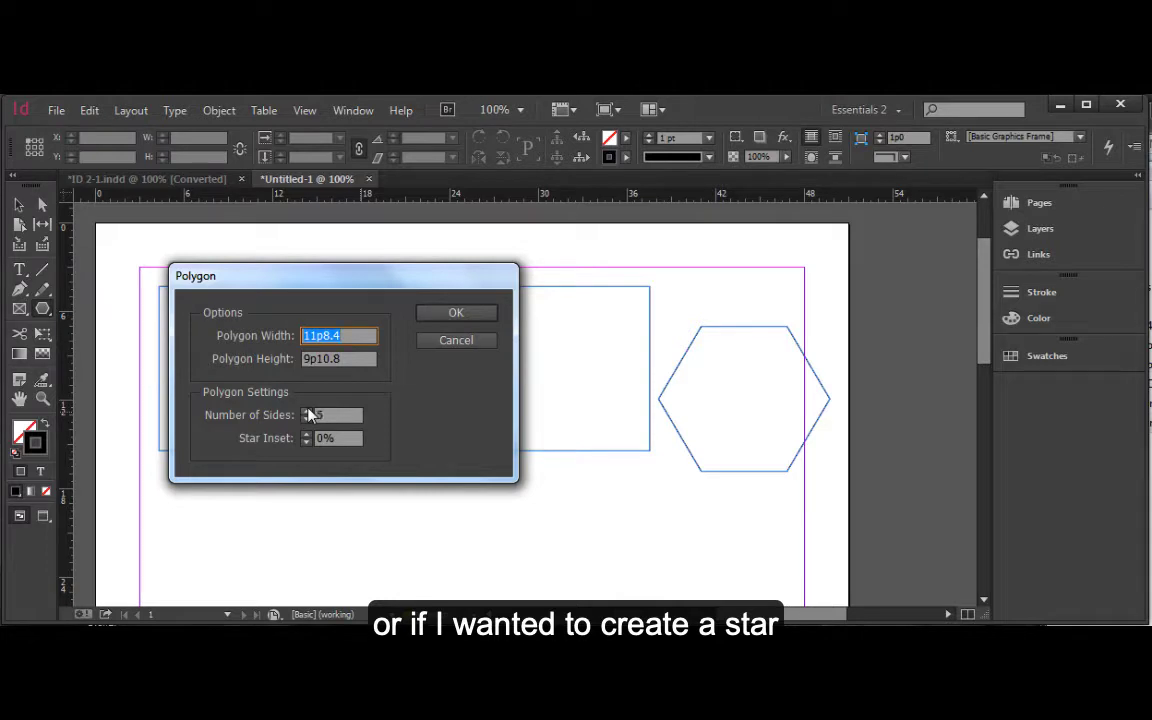
pyautogui.click(306, 434)
pyautogui.click(305, 433)
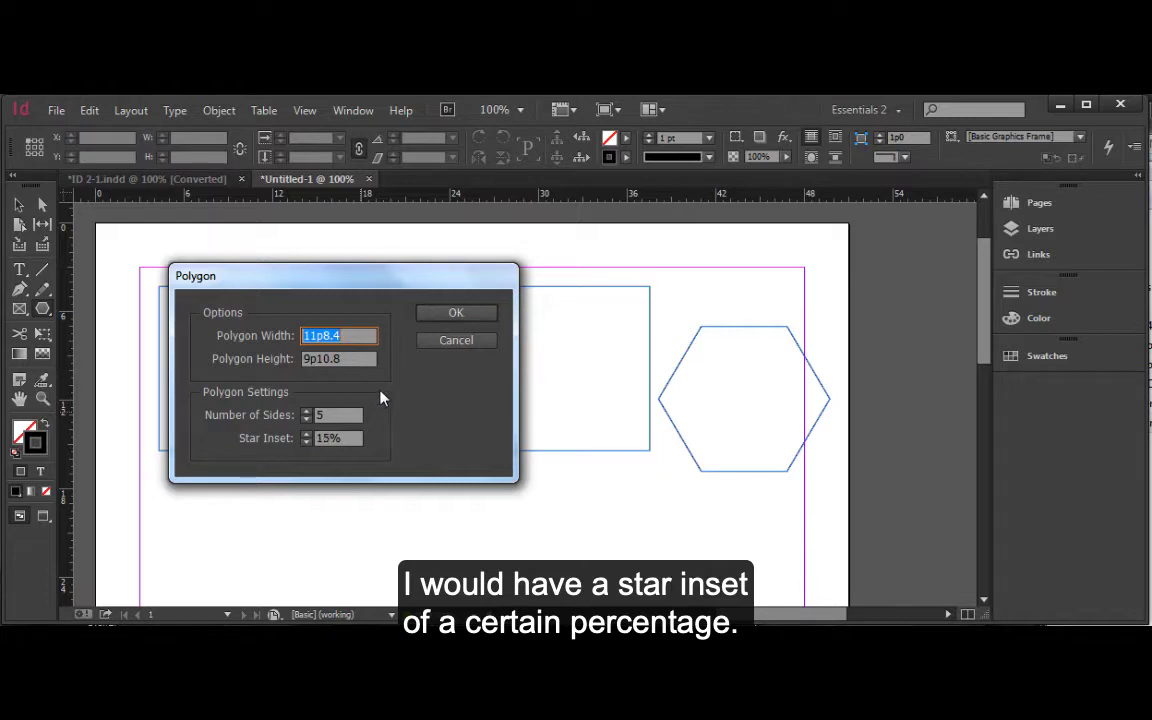
pyautogui.click(456, 313)
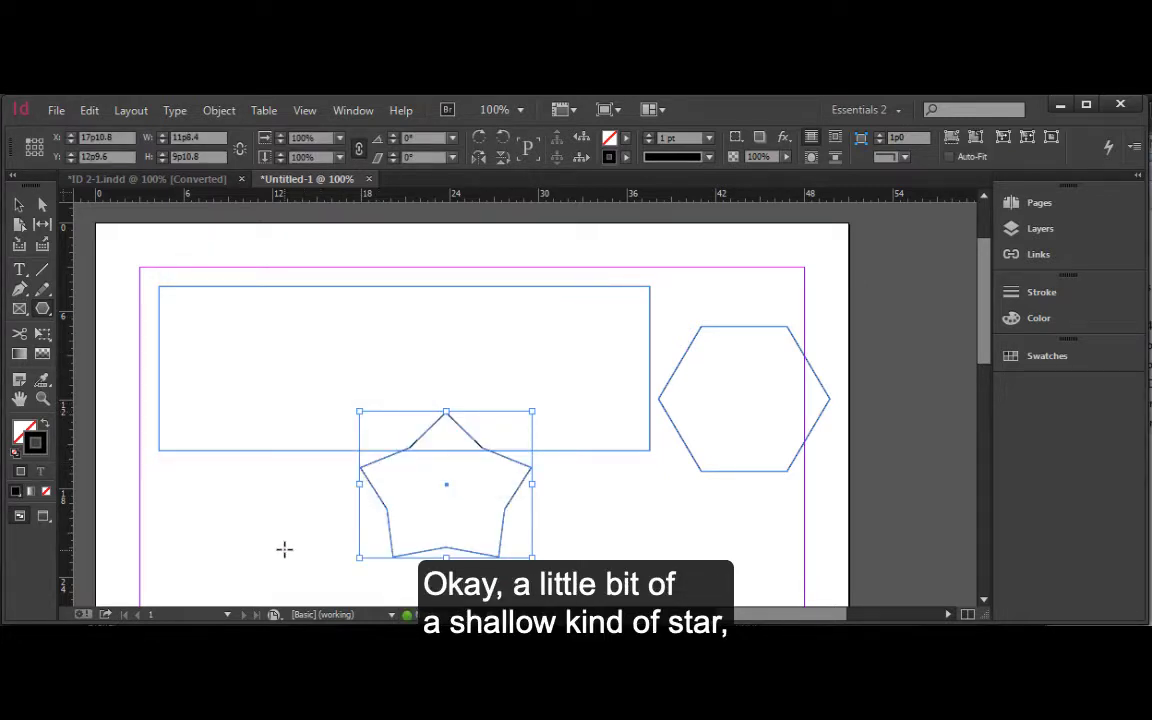
# Type "type inside of an object." inside the star with the Type tool.
pyautogui.click(19, 269)
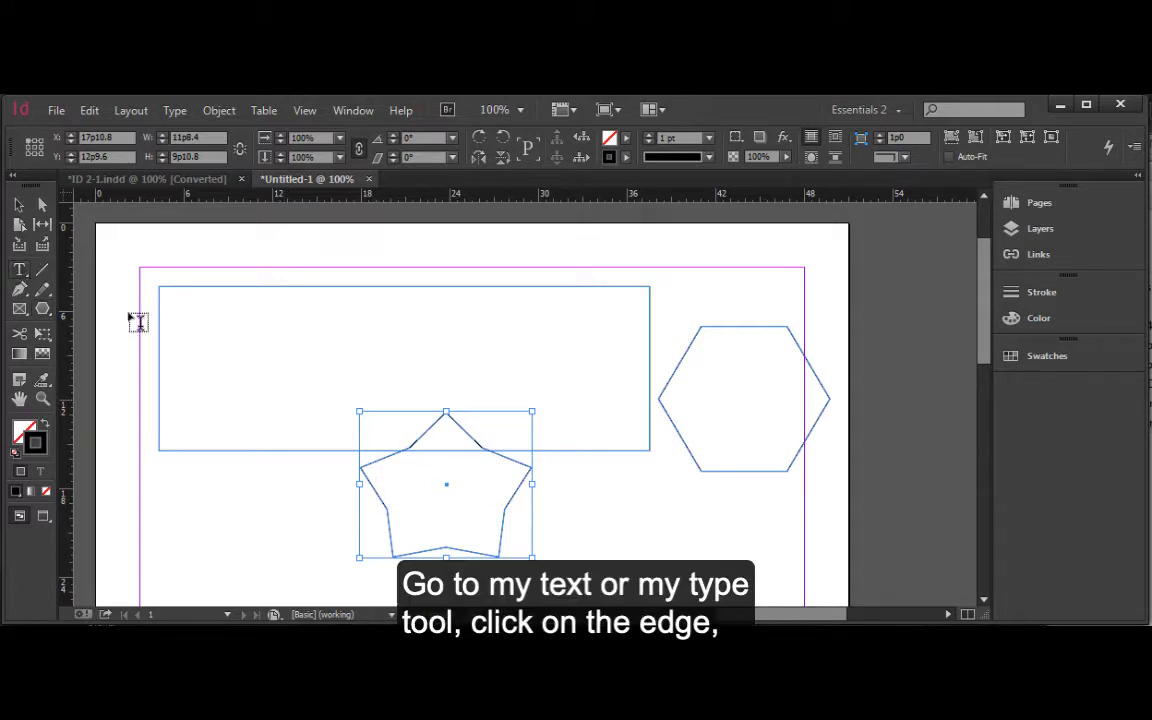
pyautogui.click(374, 532)
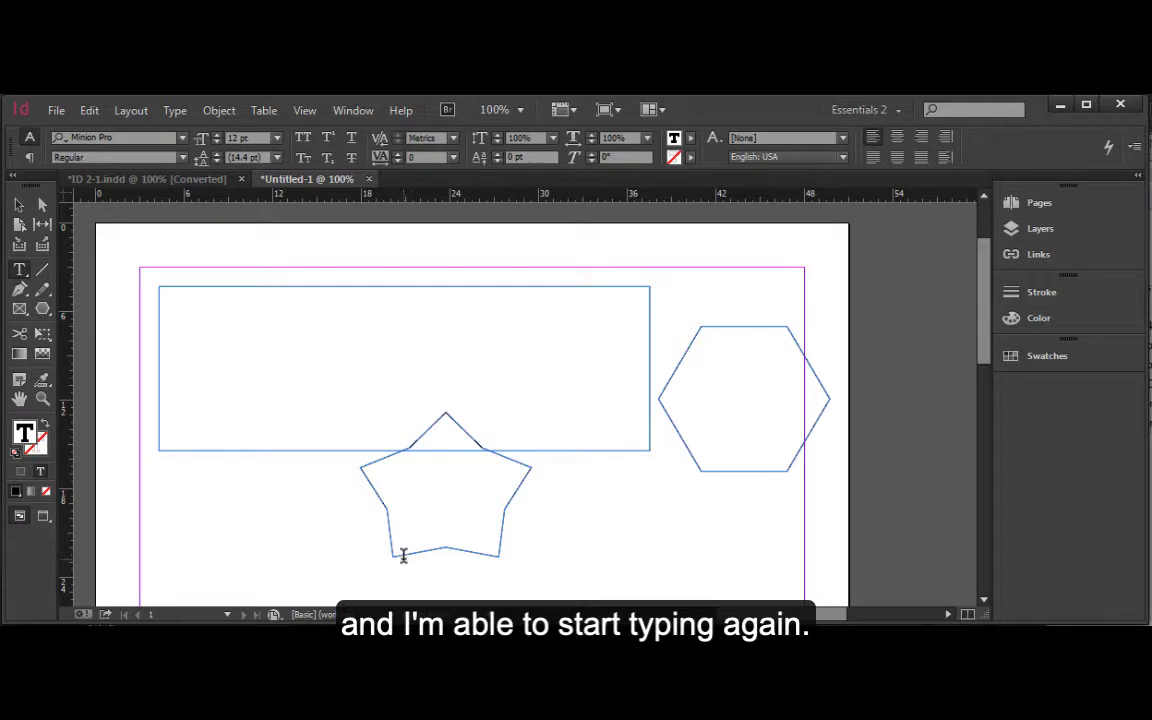
pyautogui.write('type')
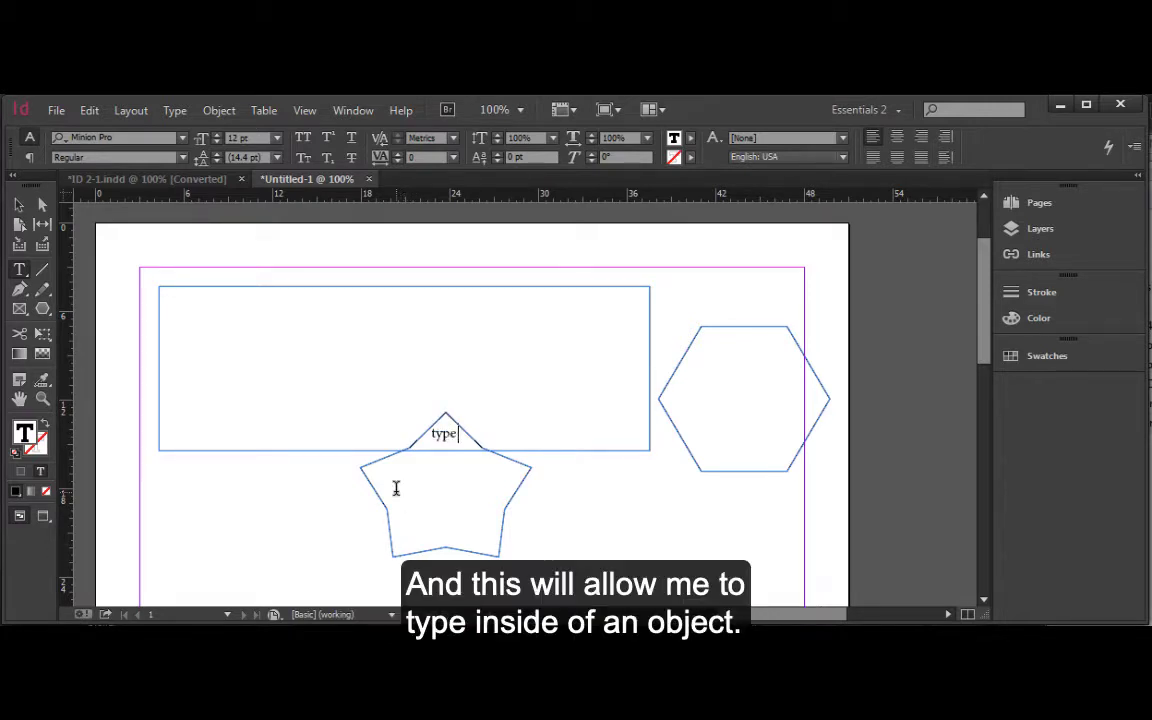
pyautogui.write(' tnside of an o')
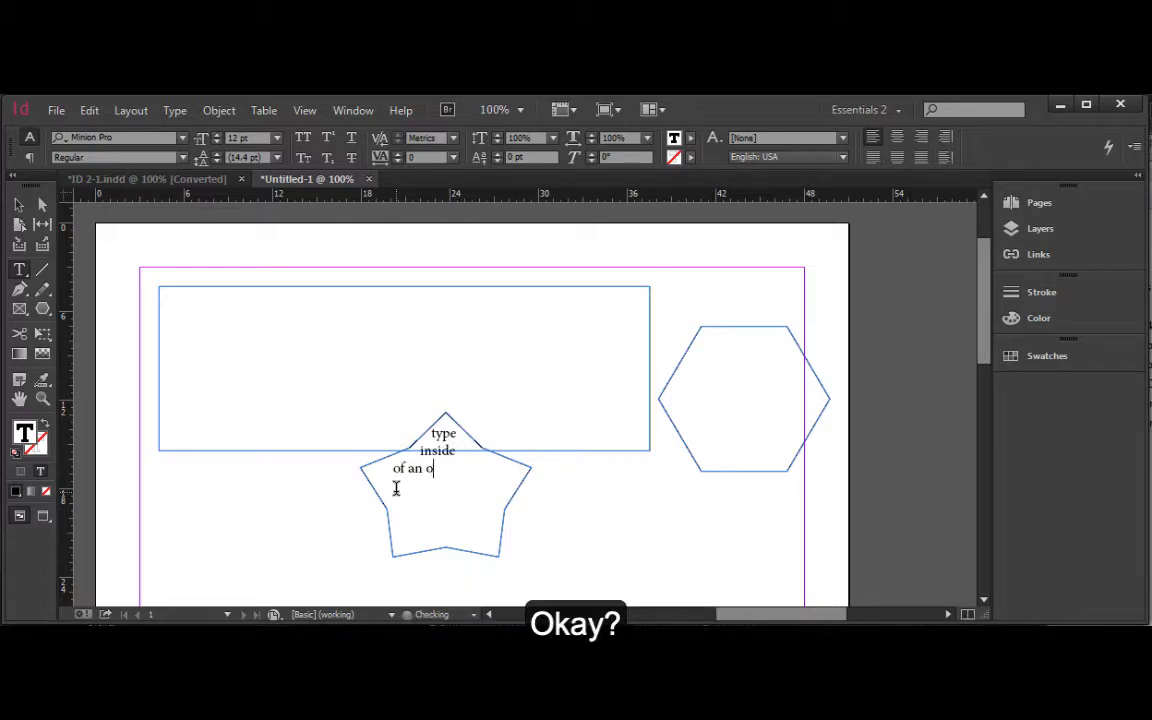
pyautogui.write('bject.')
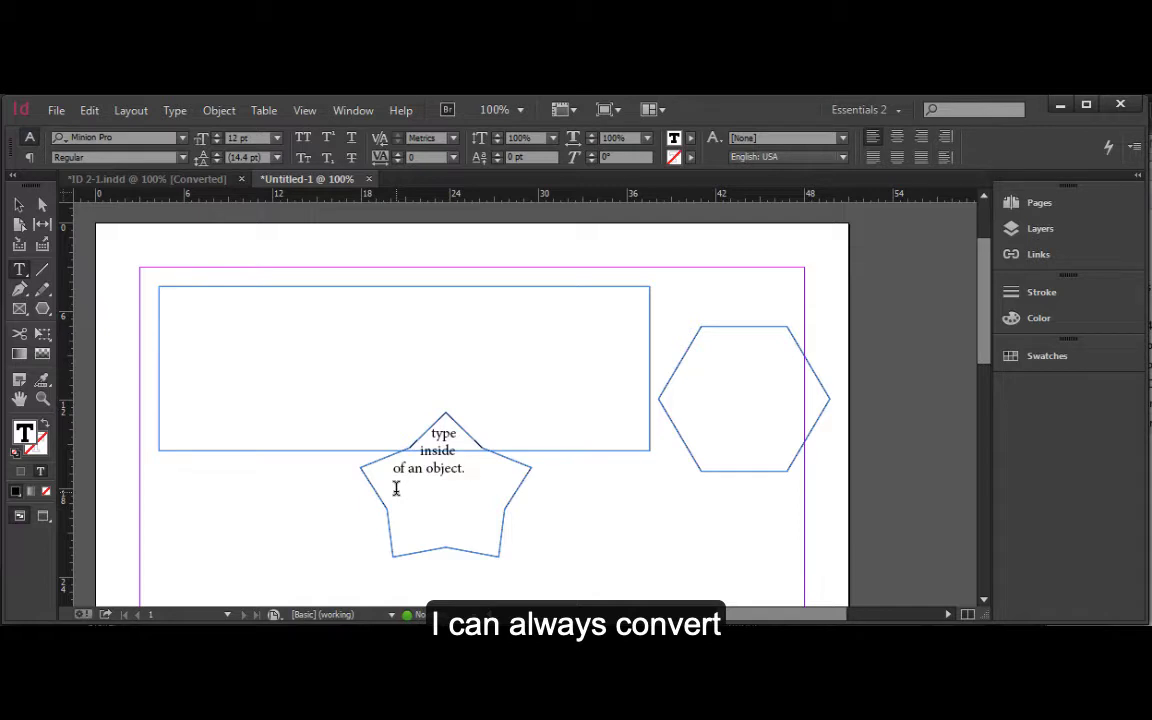
pyautogui.press('Escape')
# Draw a narrow rectangle about 5p10 wide and 14p6 high at the page's left side.
pyautogui.click(44, 309)
pyautogui.click(108, 309)
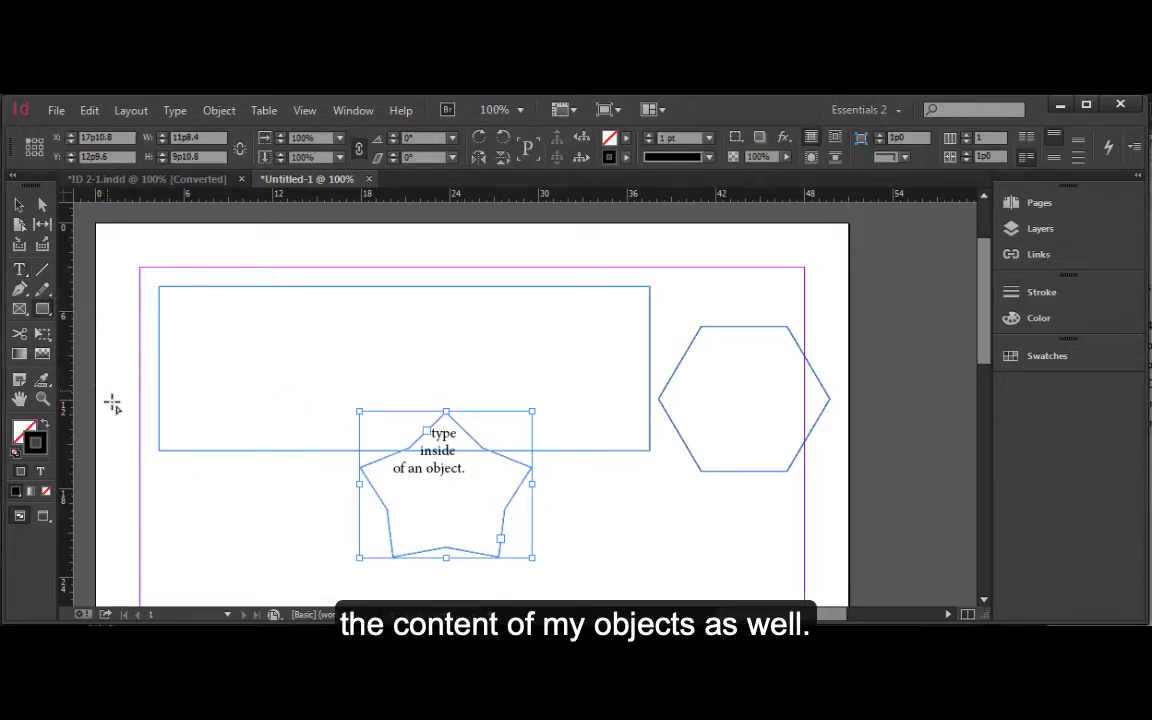
pyautogui.moveTo(128, 335); pyautogui.dragTo(214, 548)
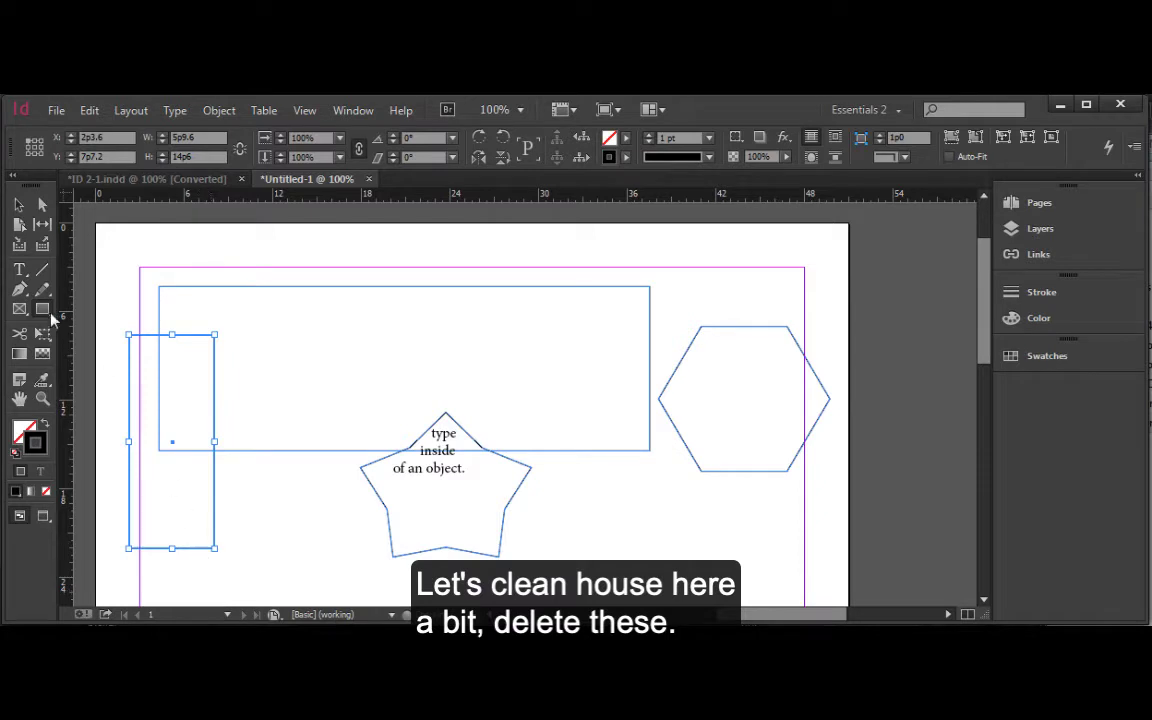
# Select the wide rectangle, hexagon and star together and delete them.
pyautogui.click(20, 205)
pyautogui.moveTo(752, 537); pyautogui.dragTo(444, 395)
pyautogui.press('Delete')
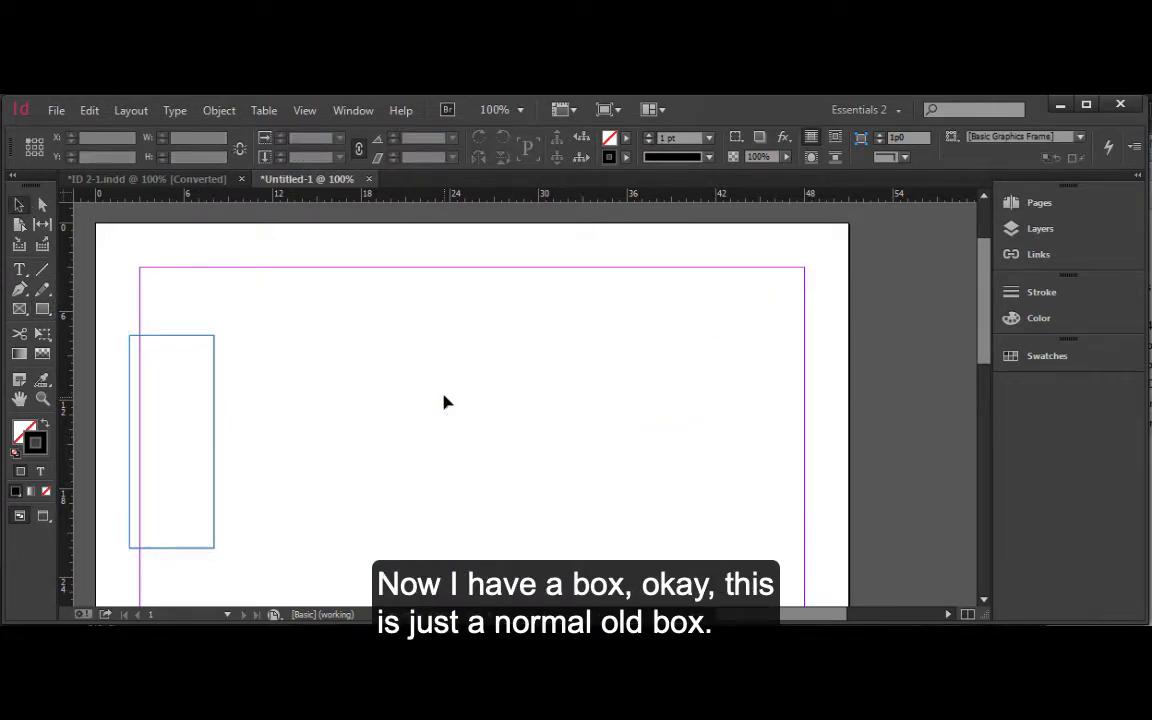
# Move the narrow rectangle slightly right and up on the page.
pyautogui.moveTo(174, 341); pyautogui.dragTo(257, 321)
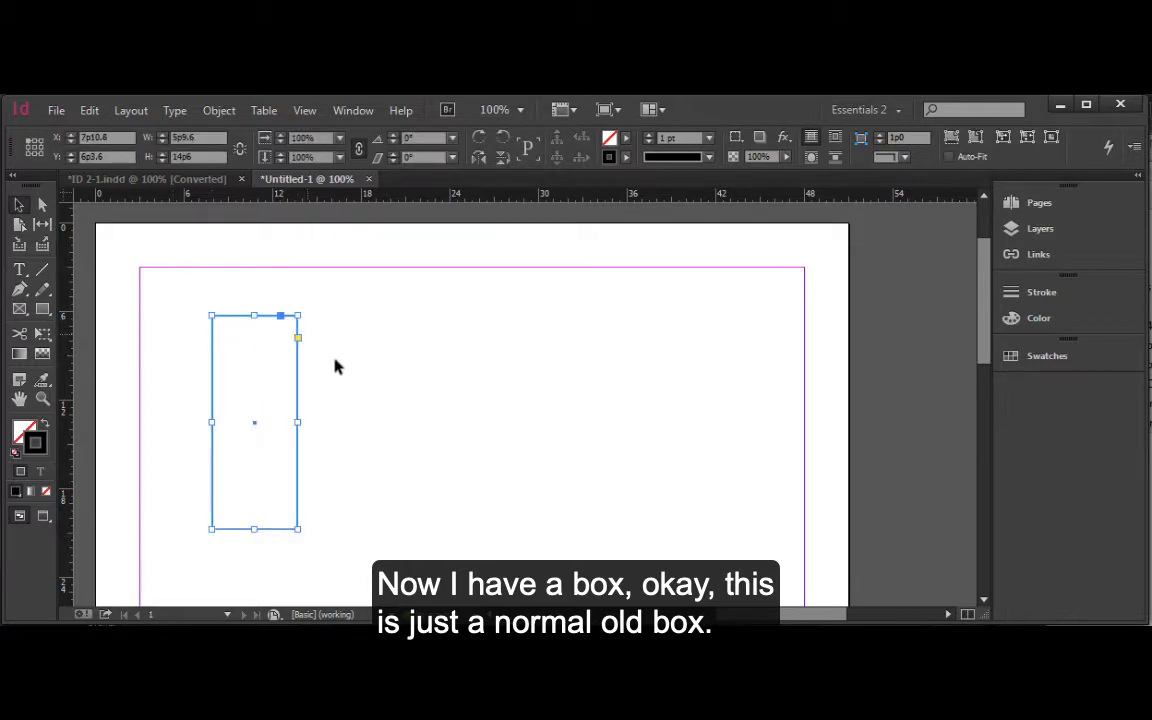
pyautogui.click(306, 339)
pyautogui.click(257, 317)
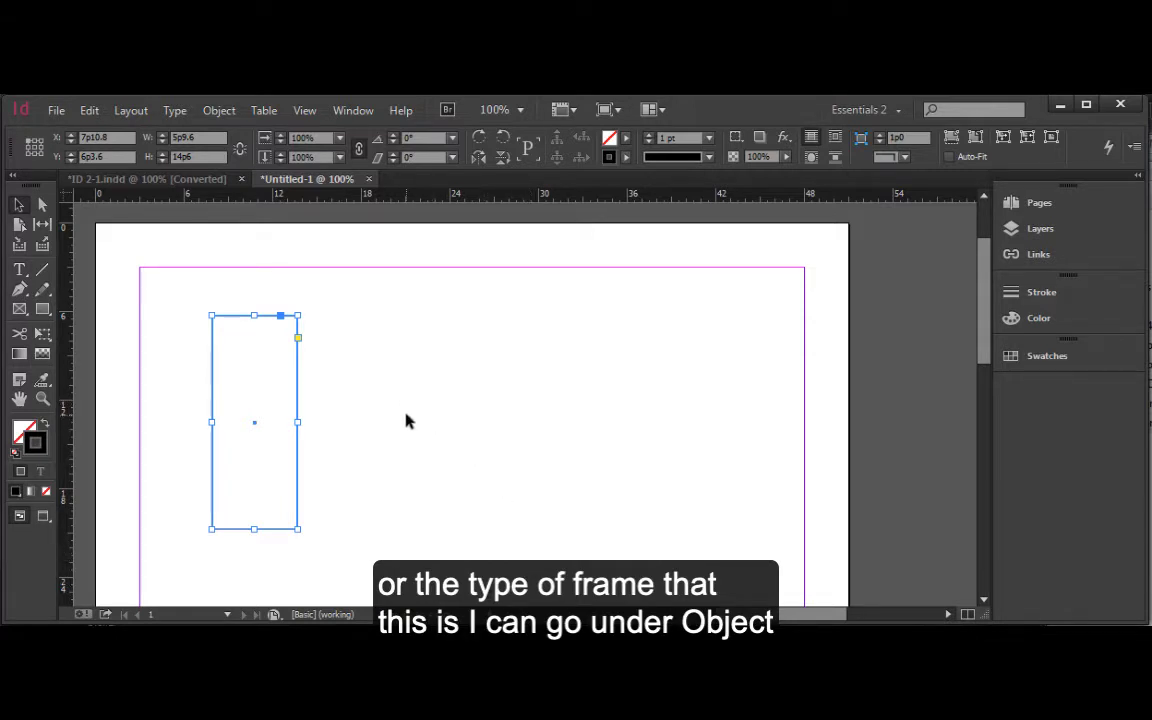
# Set the rectangle's content type to Text and place a text cursor inside it with the Type tool.
pyautogui.click(219, 111)
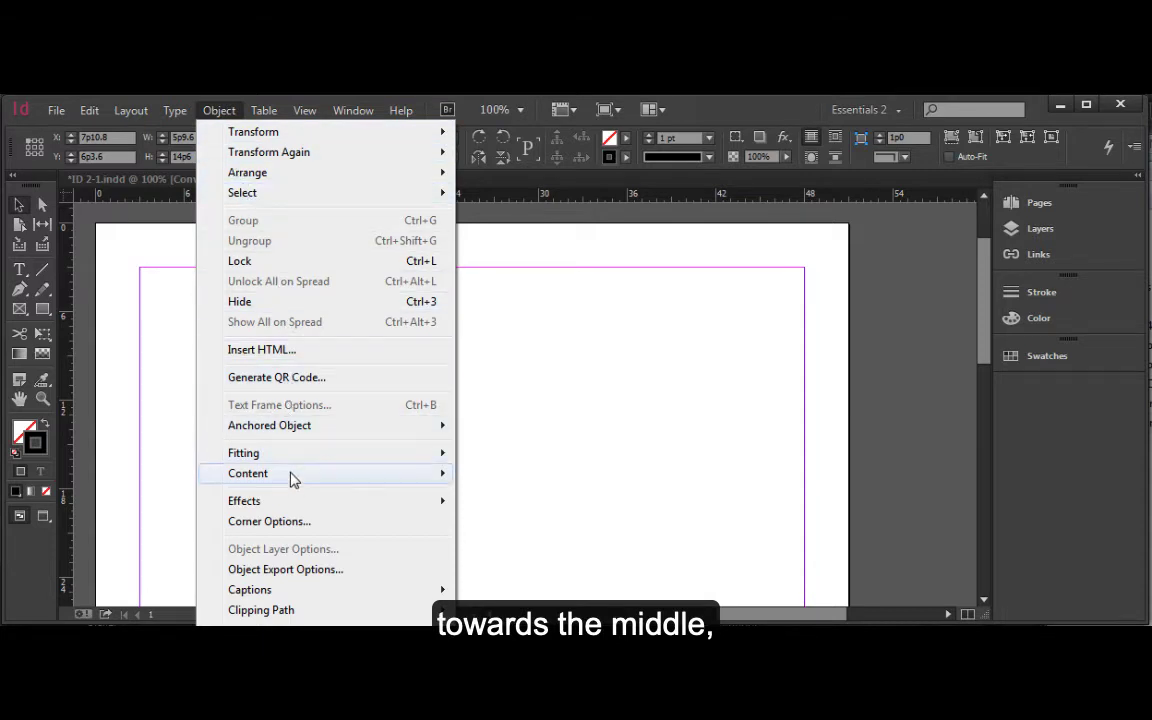
pyautogui.moveTo(319, 478)
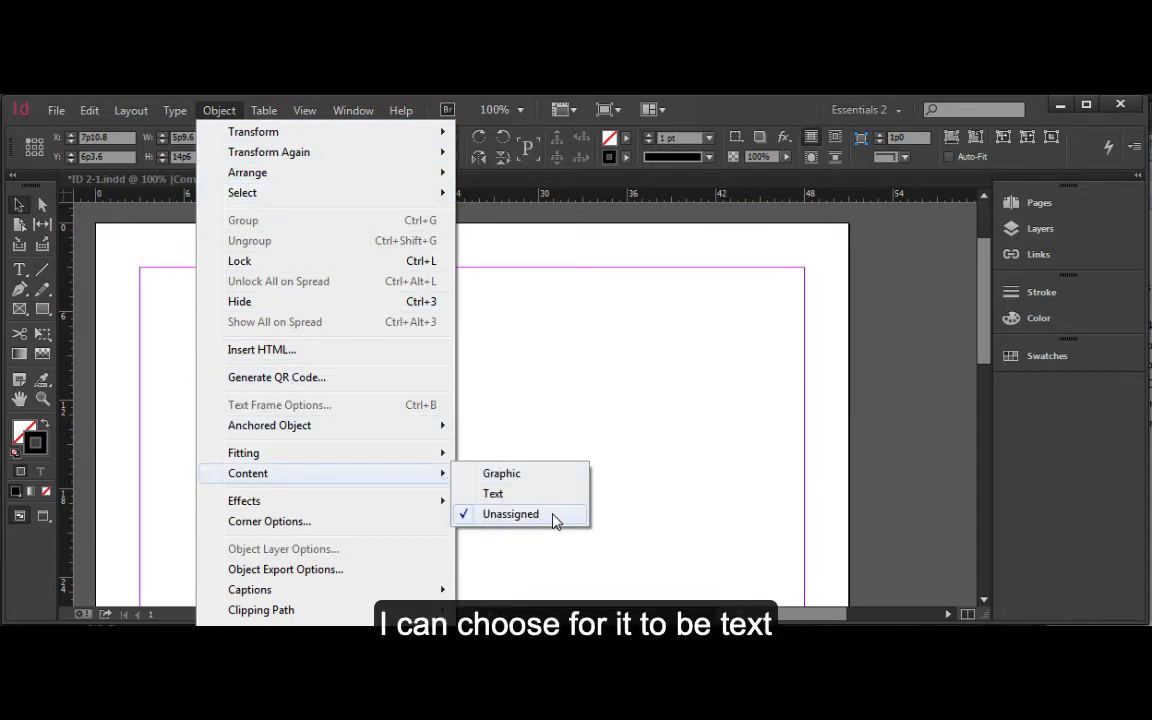
pyautogui.click(473, 496)
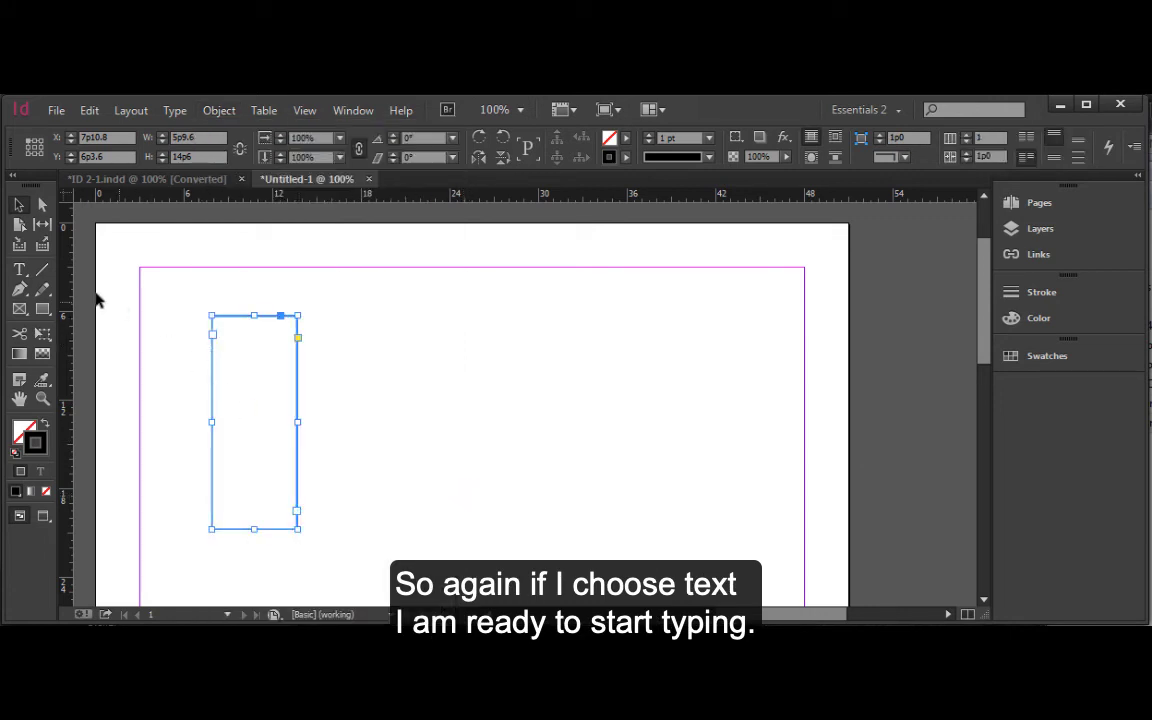
pyautogui.click(19, 271)
pyautogui.click(214, 320)
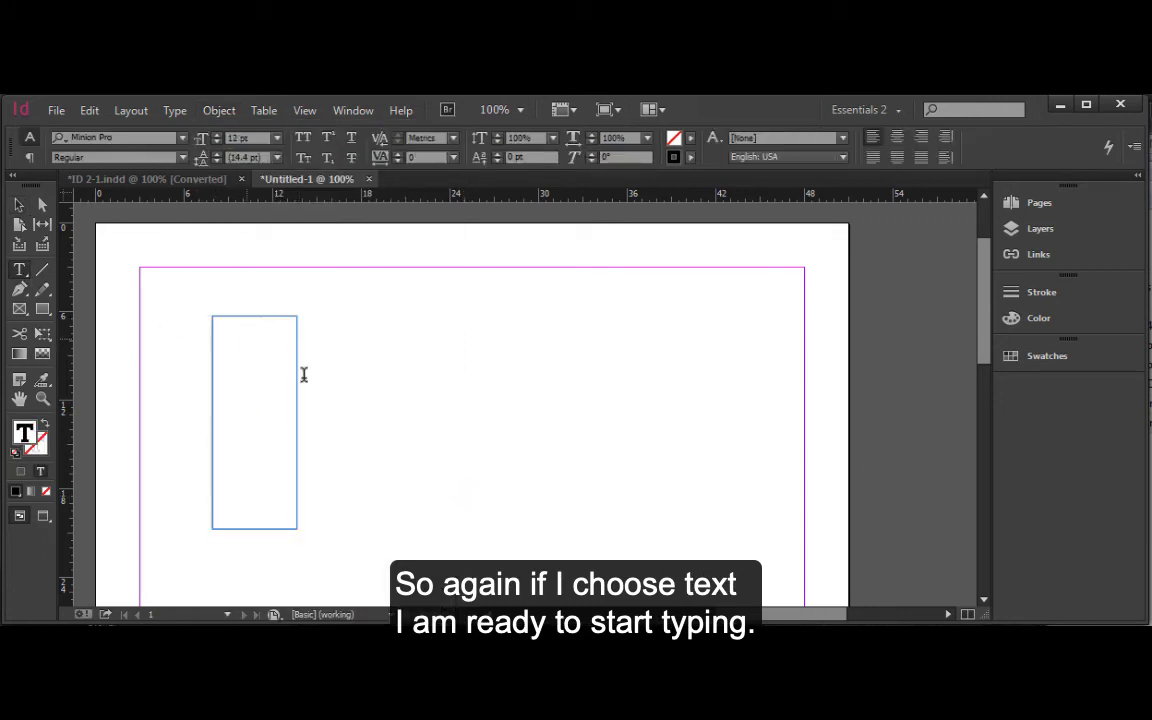